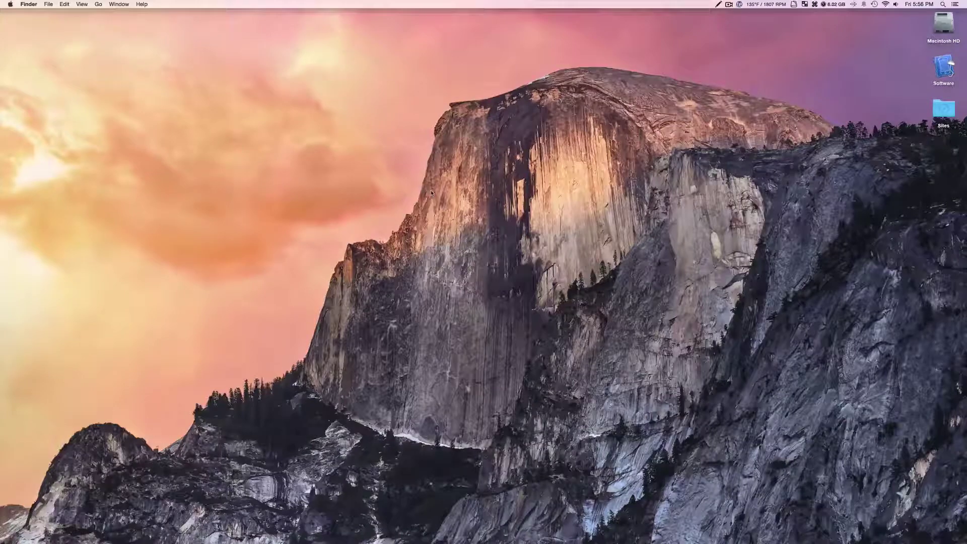
Launch System Preferences from Spotlight and open the General pane by searching 'hand'
key("super+space")
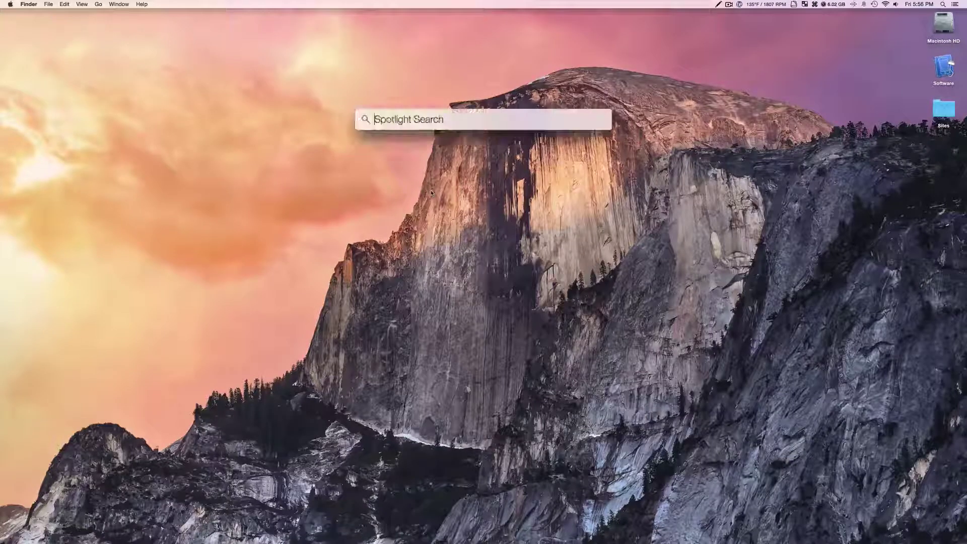
type("system preferences")
key("Return")
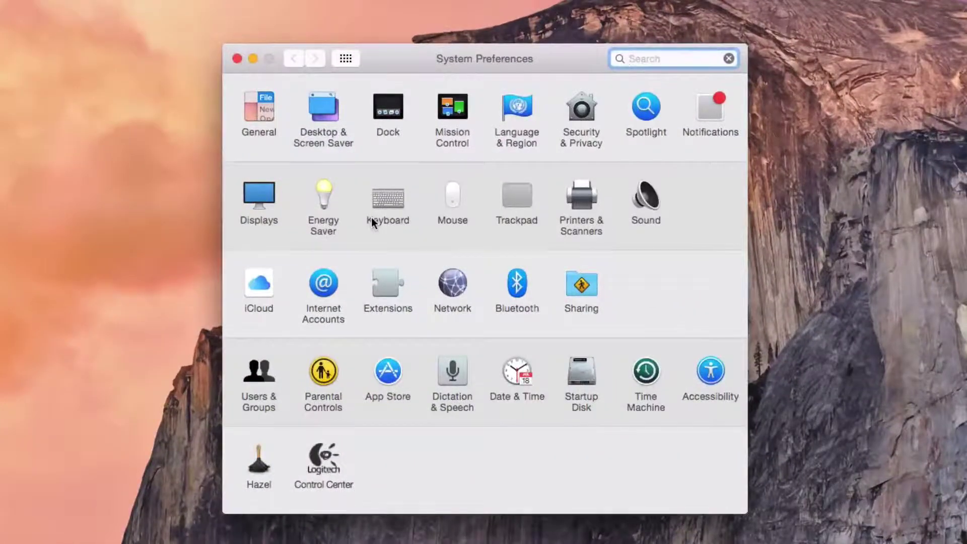
type("hand")
key("Return")
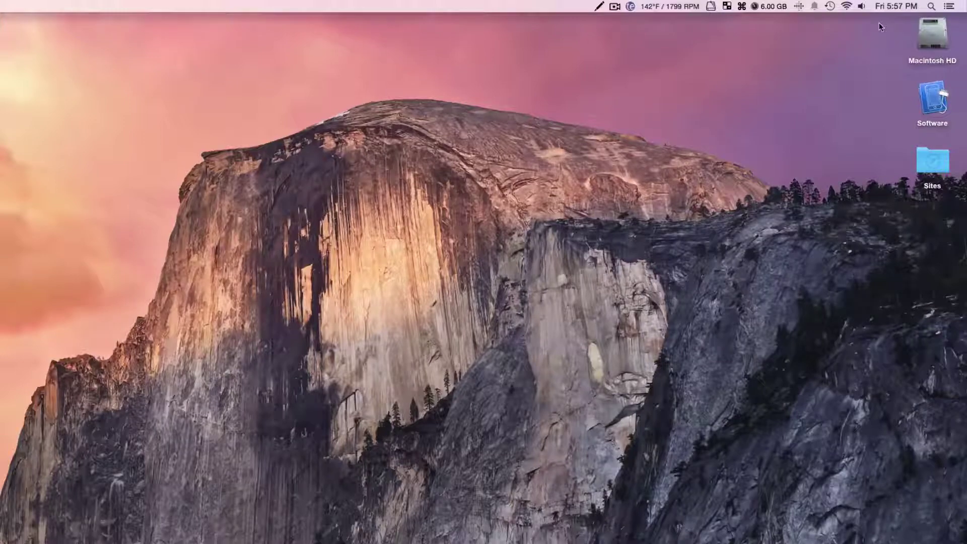
Clear the HazelHelper file-moved notification in Notification Center
left_click(943, 6)
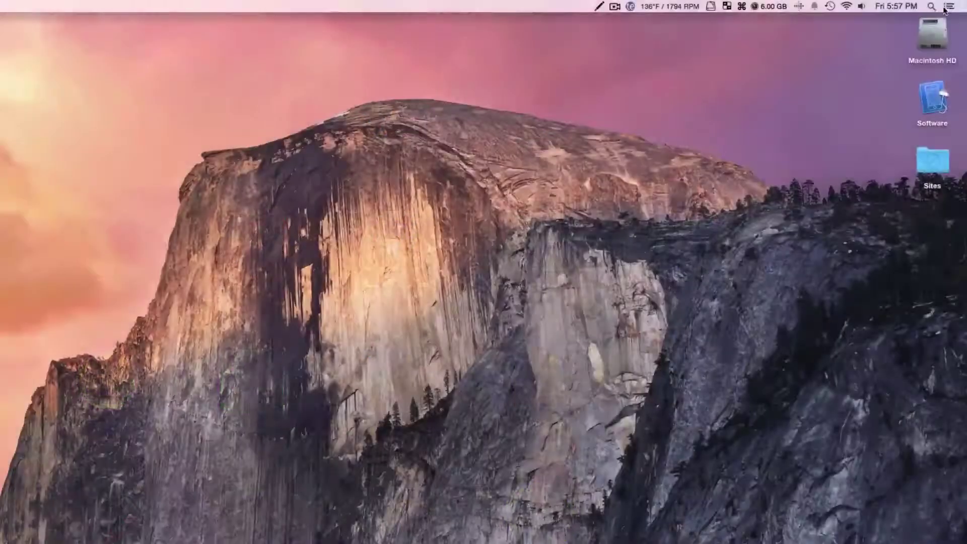
left_click(948, 6)
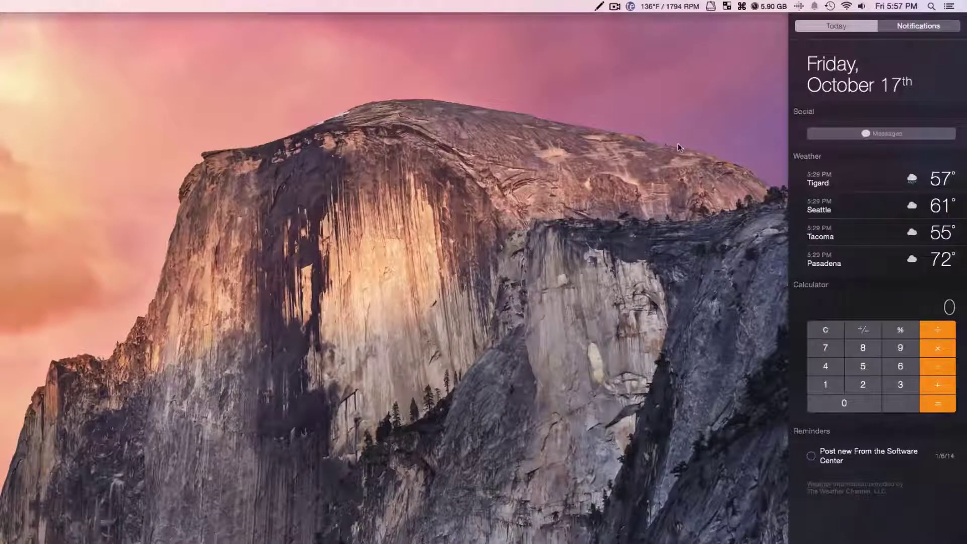
left_click(898, 27)
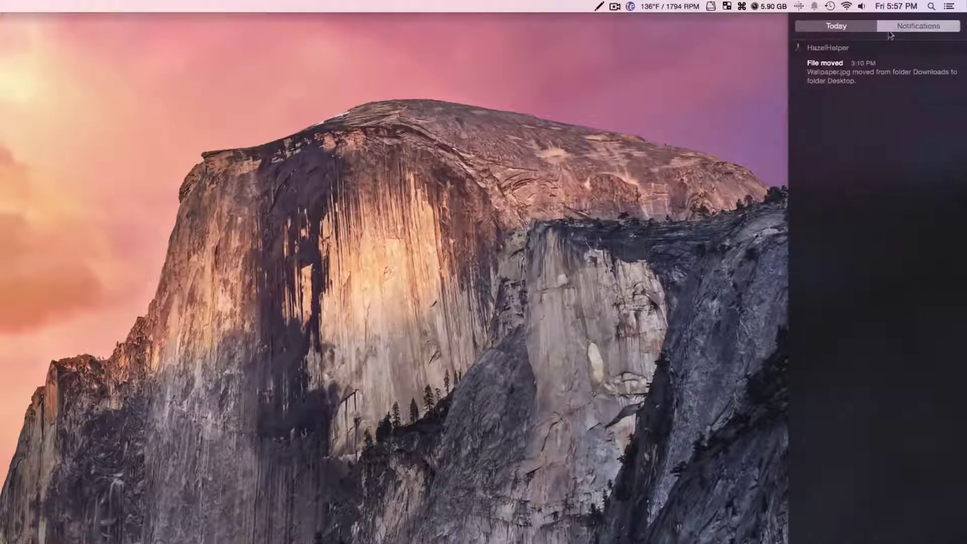
left_click(958, 48)
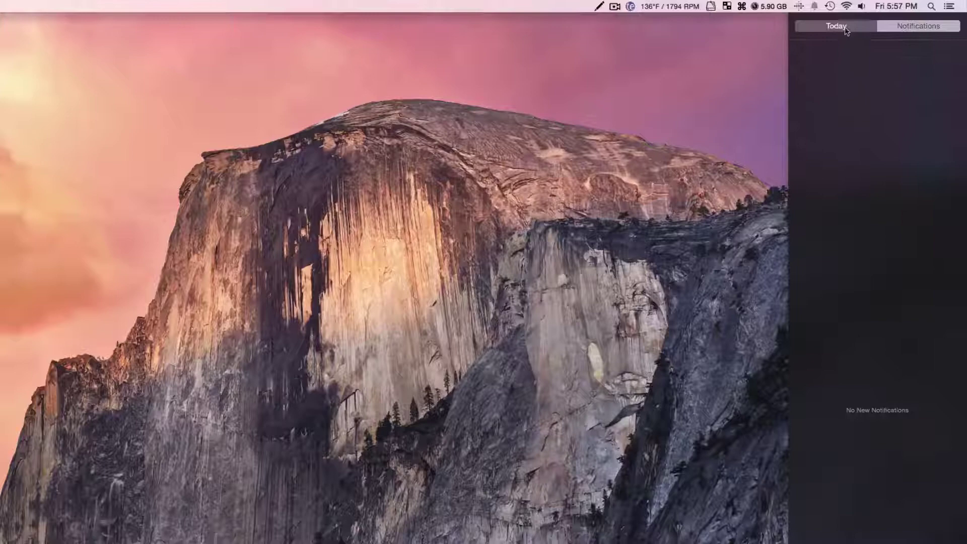
Enter and exit editing of the Today widgets, then close Notification Center
left_click(834, 30)
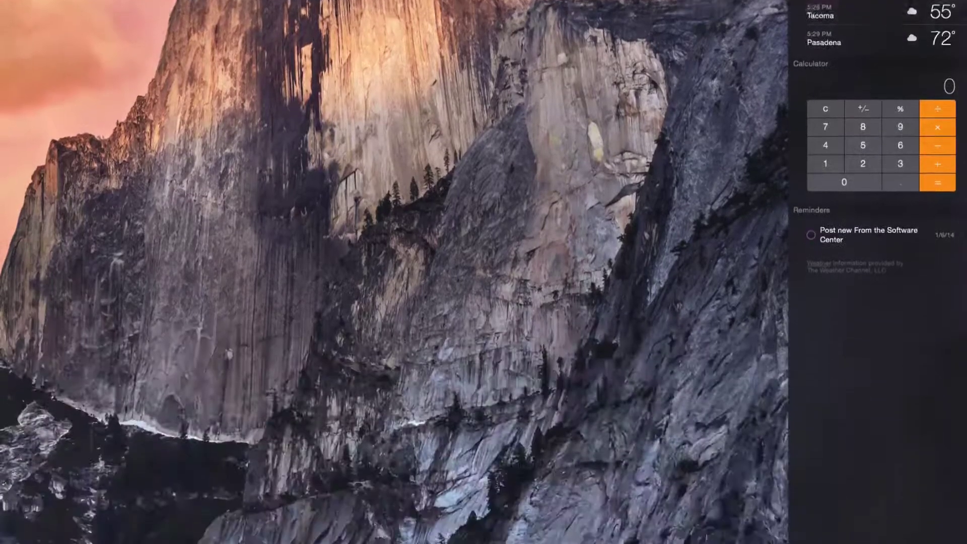
left_click(875, 529)
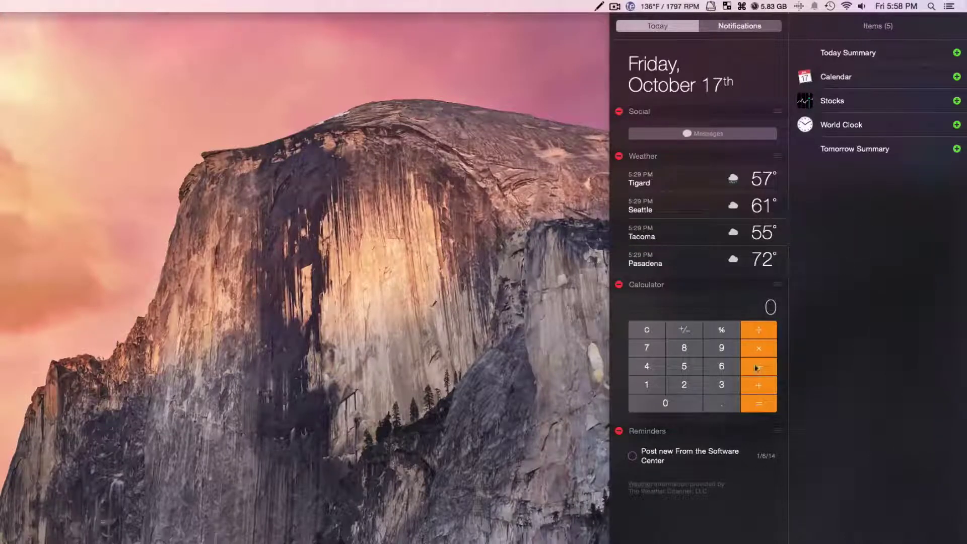
key("Escape")
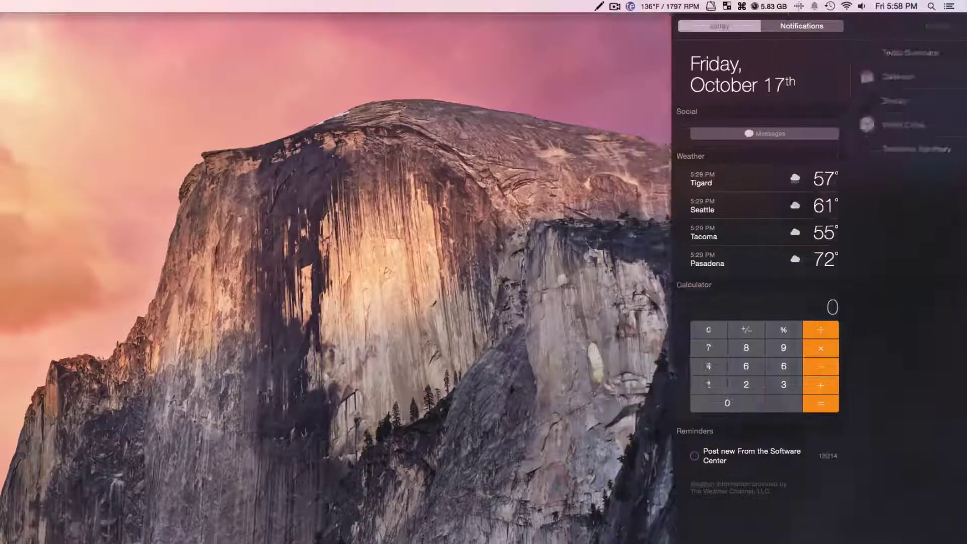
key("Escape")
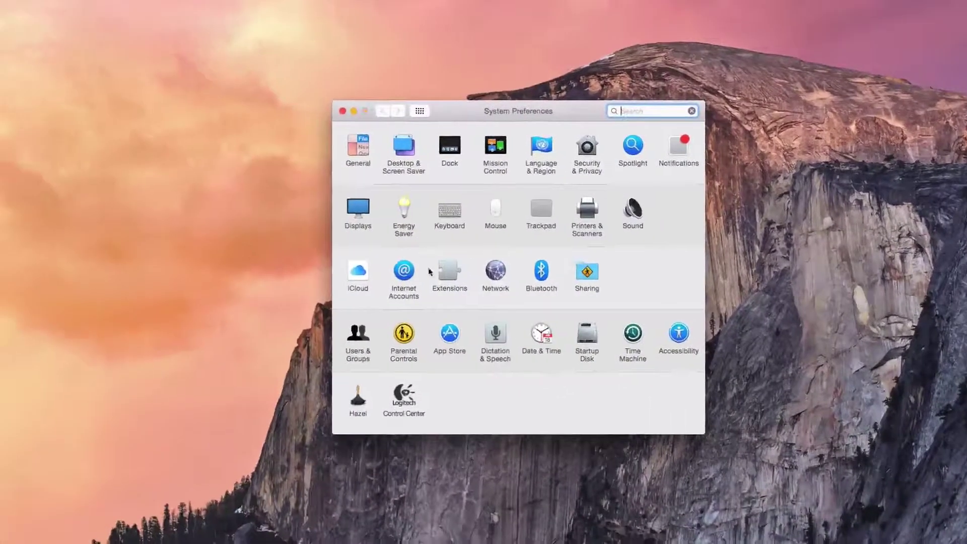
In Extensions' Share Menu list, move Facebook above Twitter
left_click(444, 271)
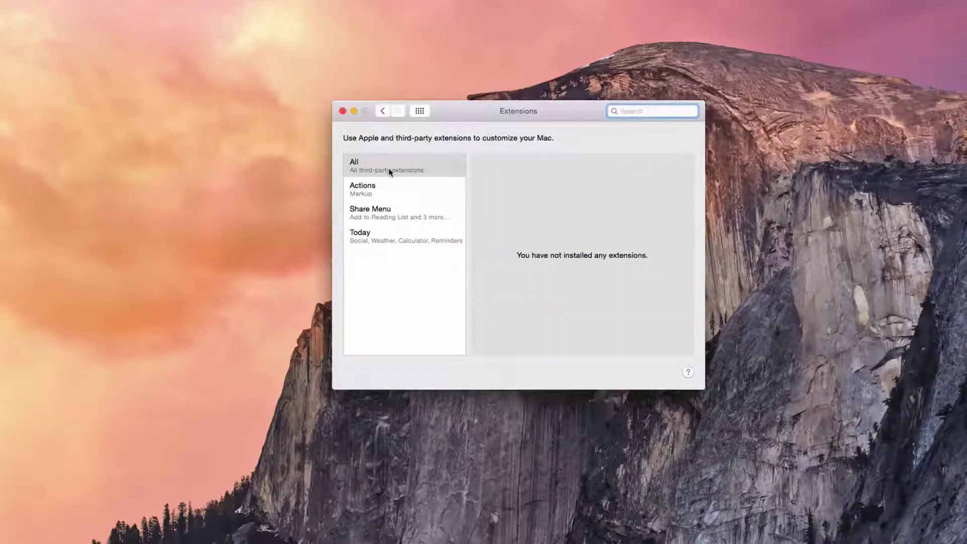
left_click(380, 217)
scroll(613, 298, "down", 2)
scroll(612, 298, "down", 4)
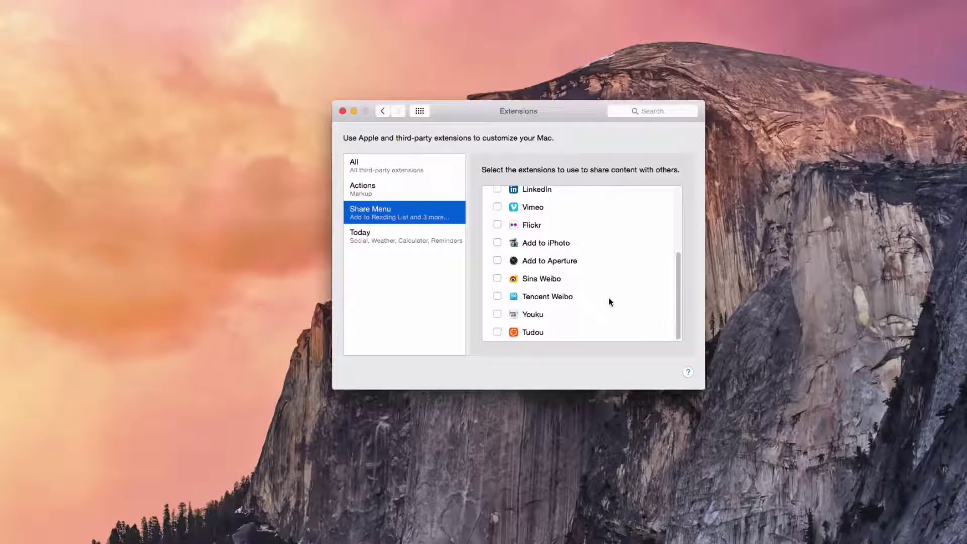
scroll(610, 299, "up", 1)
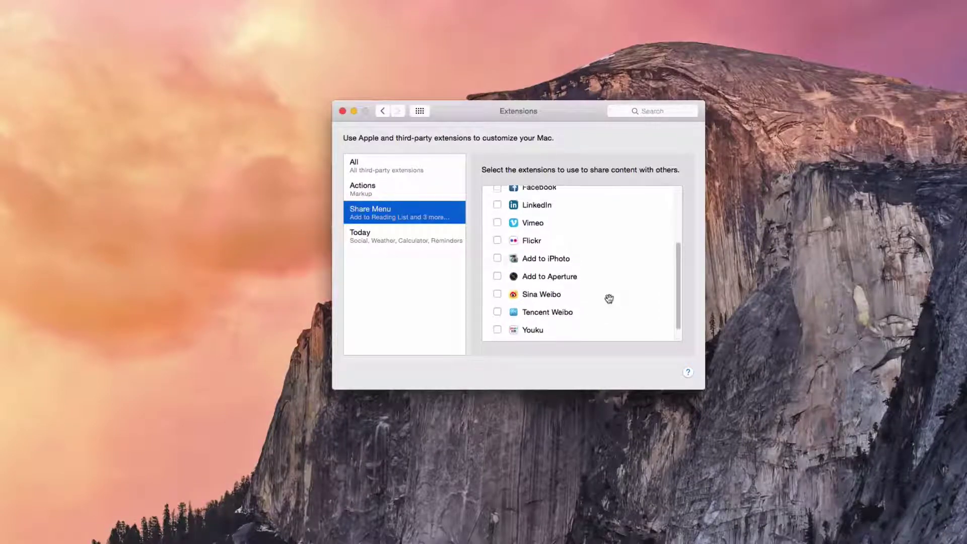
scroll(609, 299, "up", 4)
mouse_move(556, 284)
left_mouse_down()
mouse_move(557, 259)
mouse_move(553, 283)
left_mouse_up()
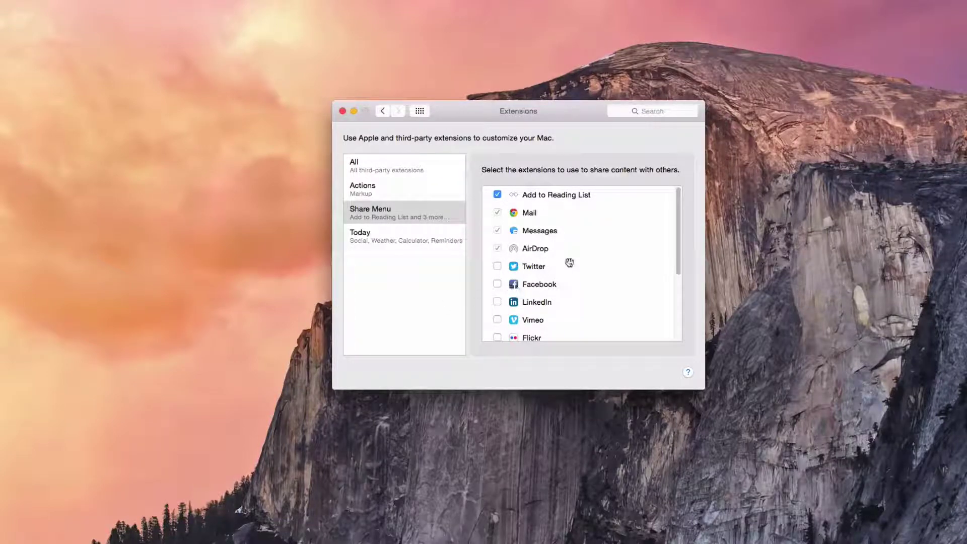
Compare the Today extensions list with Notification Center's widgets, then close Extensions
left_click(406, 241)
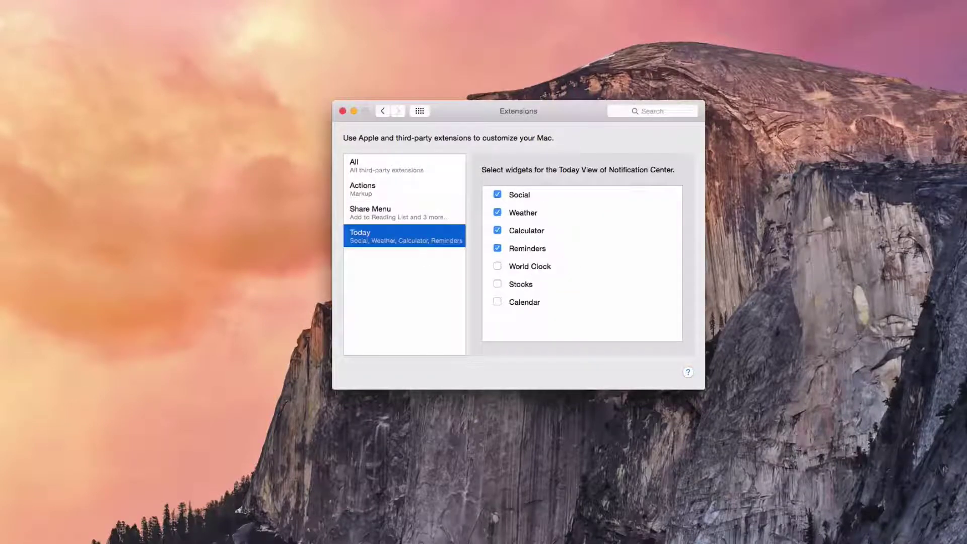
left_click(956, 6)
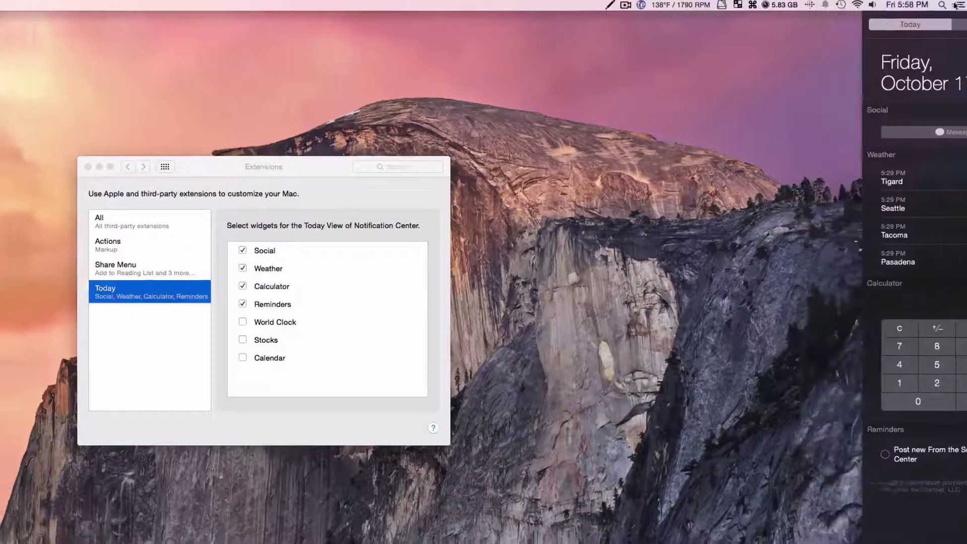
left_click(956, 6)
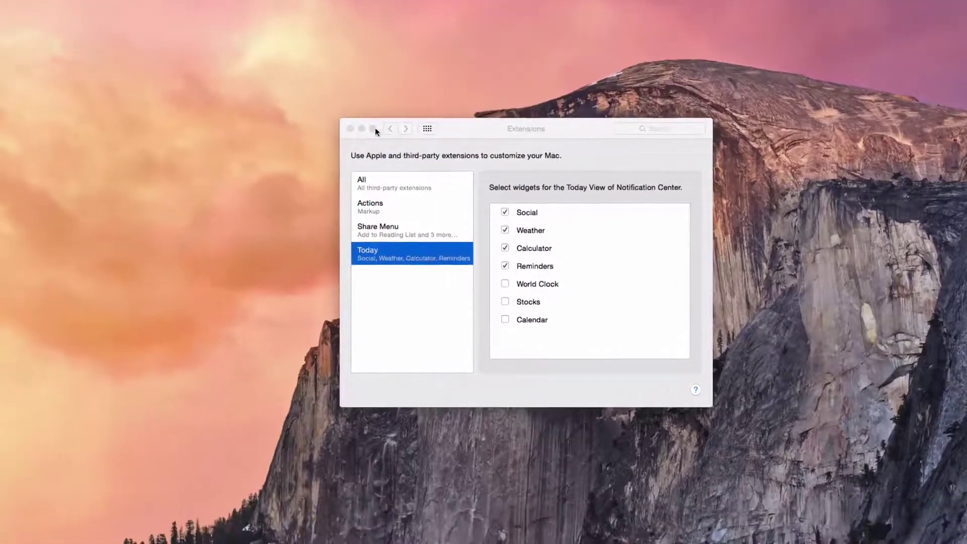
left_click(87, 167)
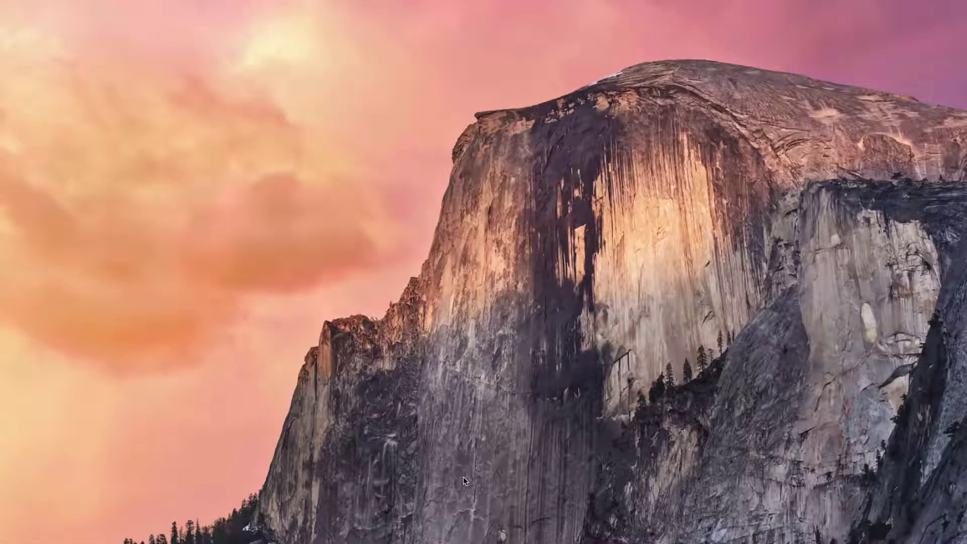
Open System Preferences' General pane through Spotlight searches 'pref' and 'gene'
key("super+space")
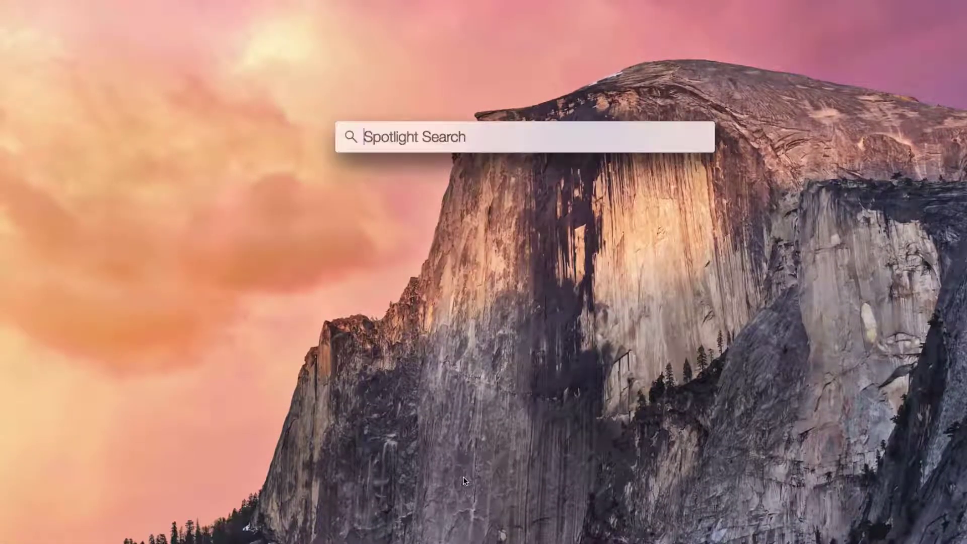
type("pref")
key("Return")
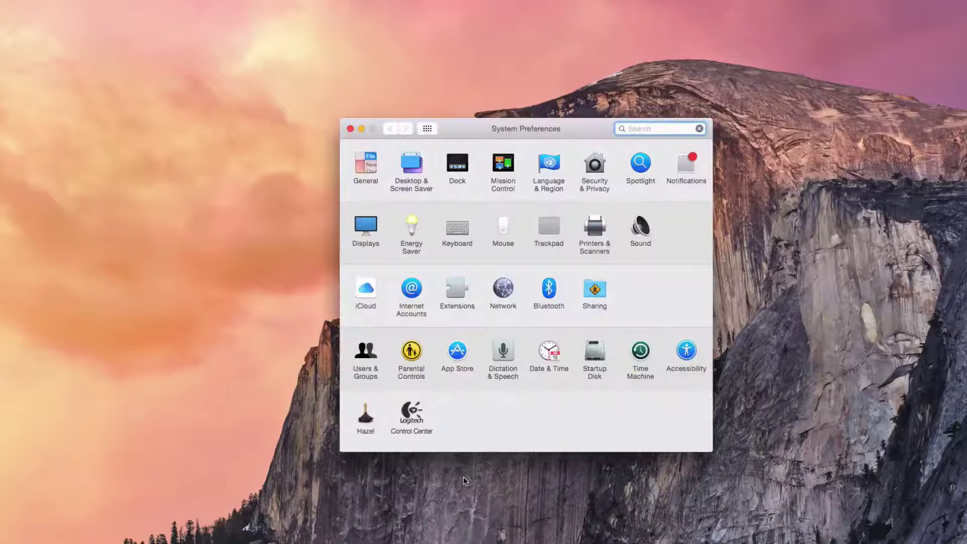
type("gene")
key("Return")
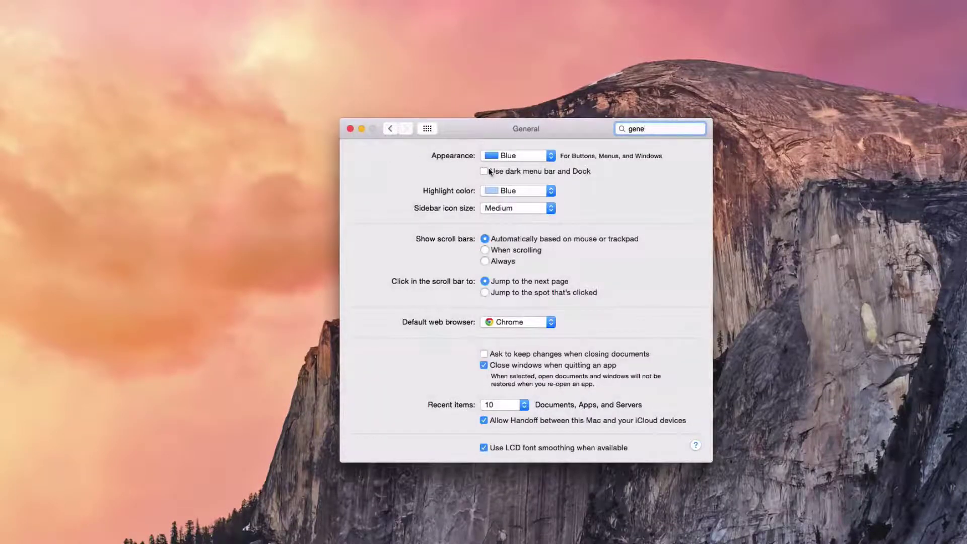
Try 'Use dark menu bar and Dock', previewing it in Launchpad, then switch it off
left_click(484, 170)
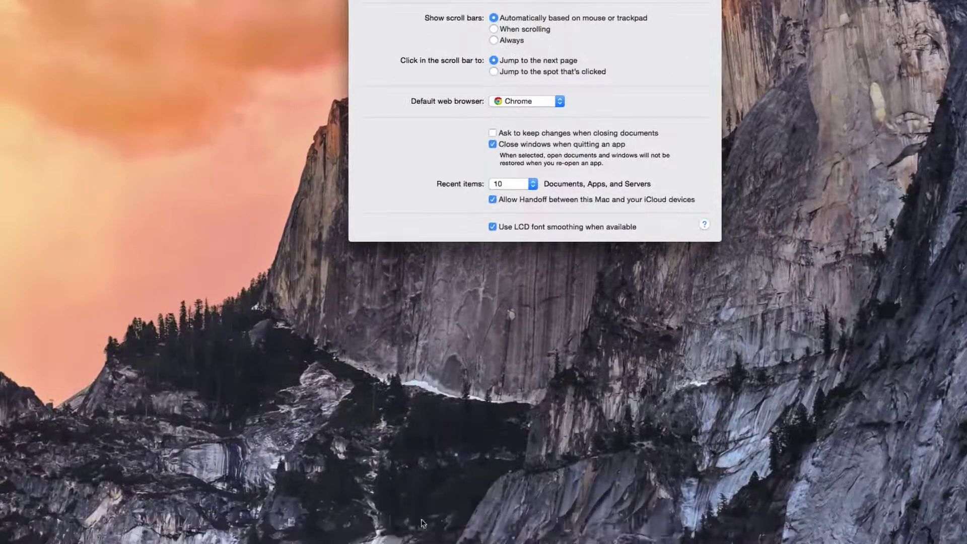
key("F4")
key("Escape")
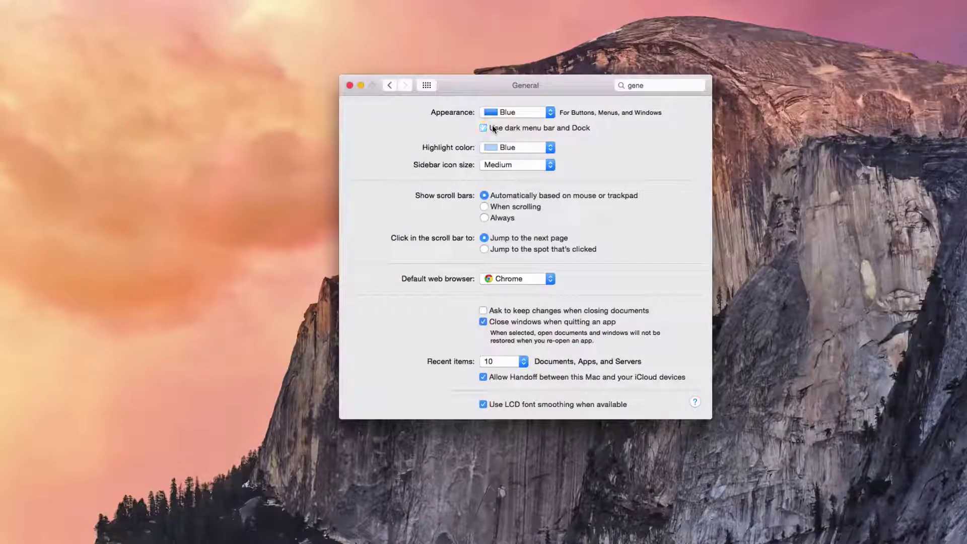
left_click(493, 129)
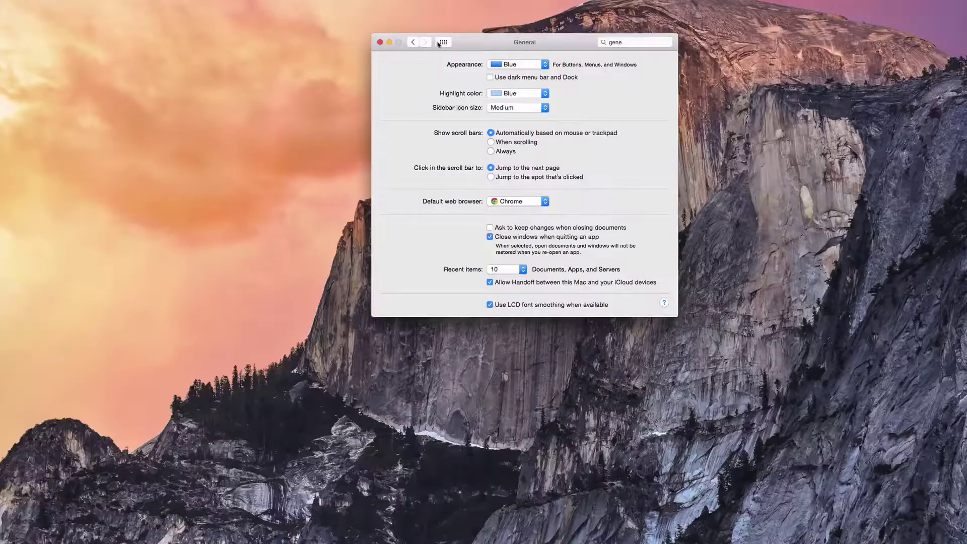
left_click(438, 43)
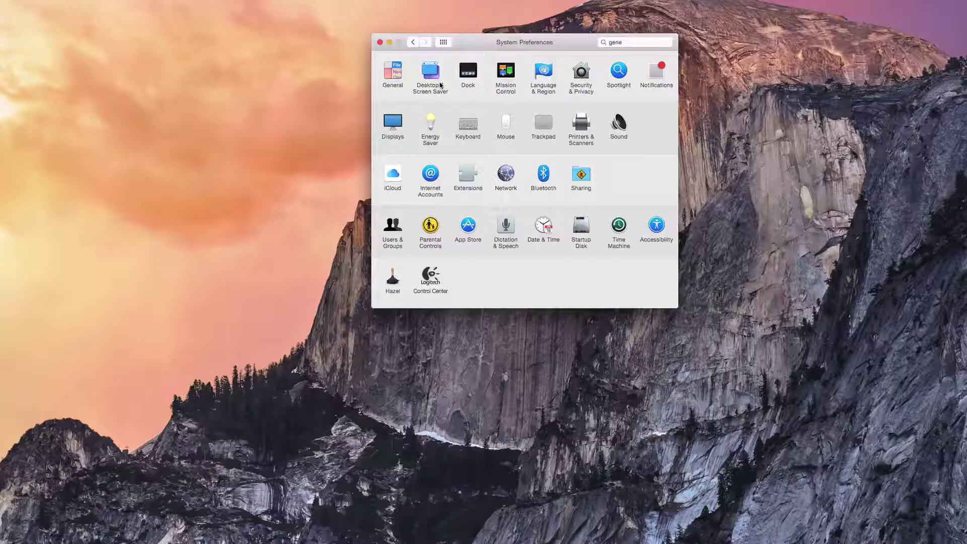
In Sound preferences, raise the volume one step for feedback, then lower it back
left_click(619, 123)
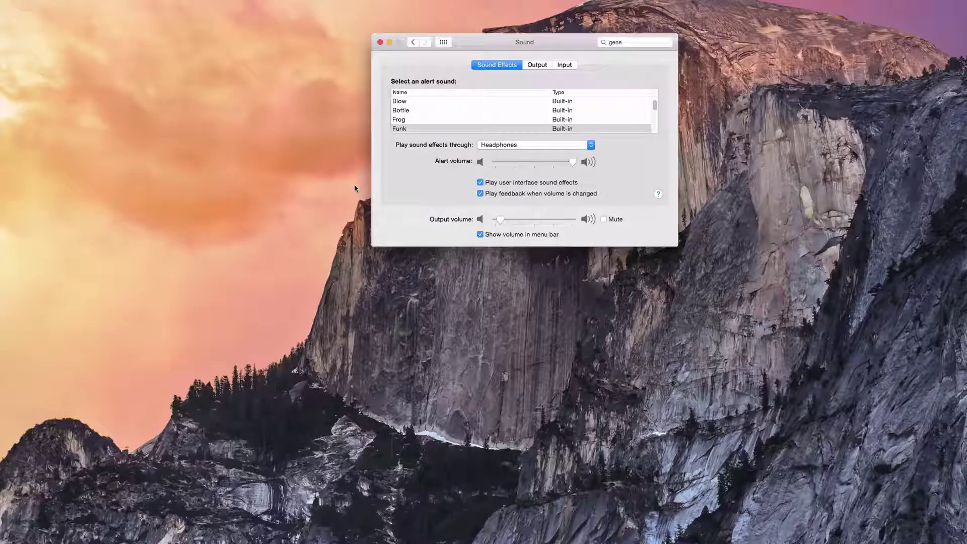
key("XF86AudioRaiseVolume")
key("XF86AudioRaiseVolume")
key("XF86AudioRaiseVolume")
key("XF86AudioLowerVolume")
key("XF86AudioLowerVolume")
key("XF86AudioLowerVolume")
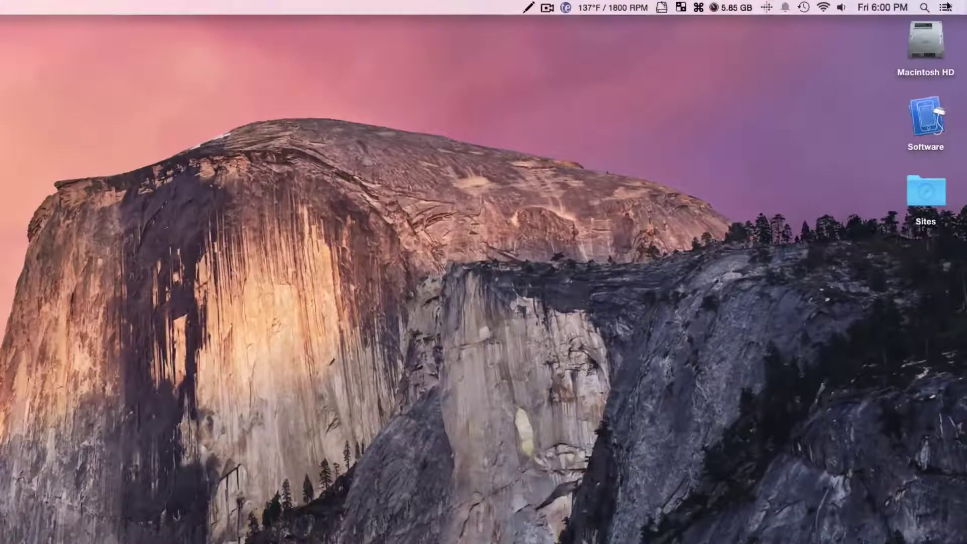
Search Spotlight for 'jot' to see JotSpot app and folder results, then clear the query
left_click(924, 9)
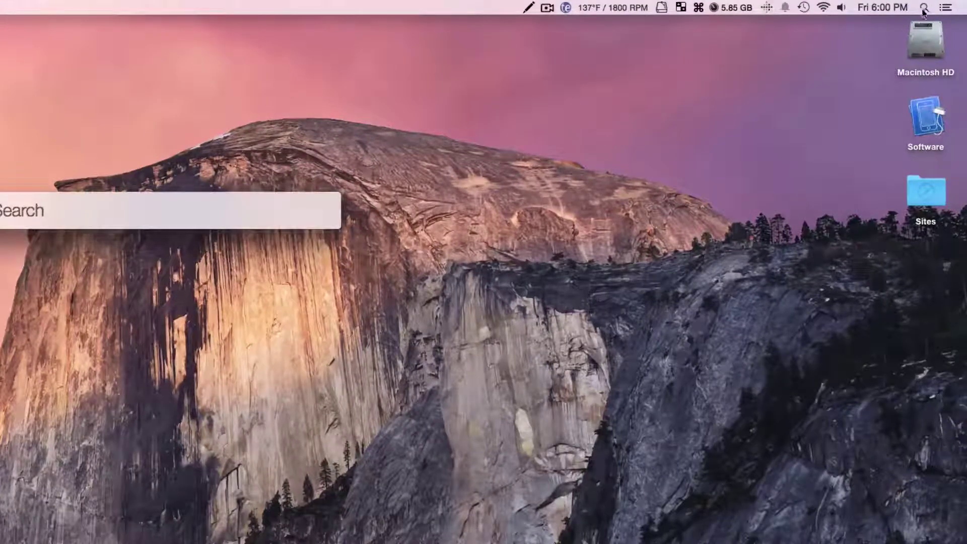
left_click(926, 9)
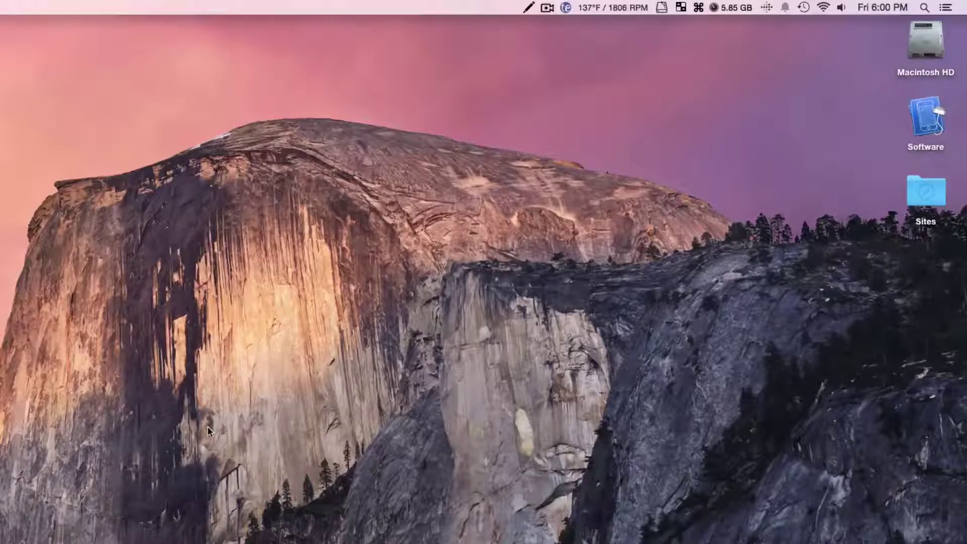
key("super+space")
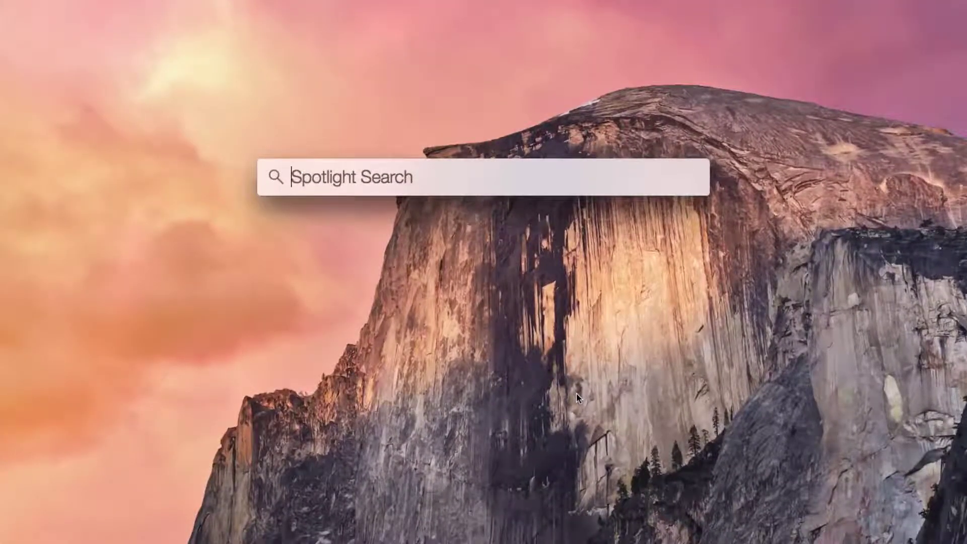
type("jo")
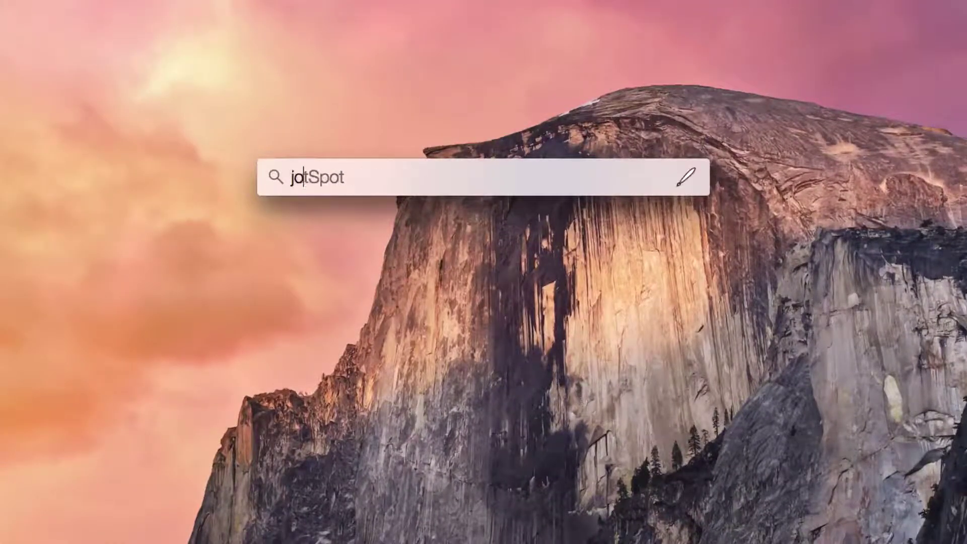
type("t")
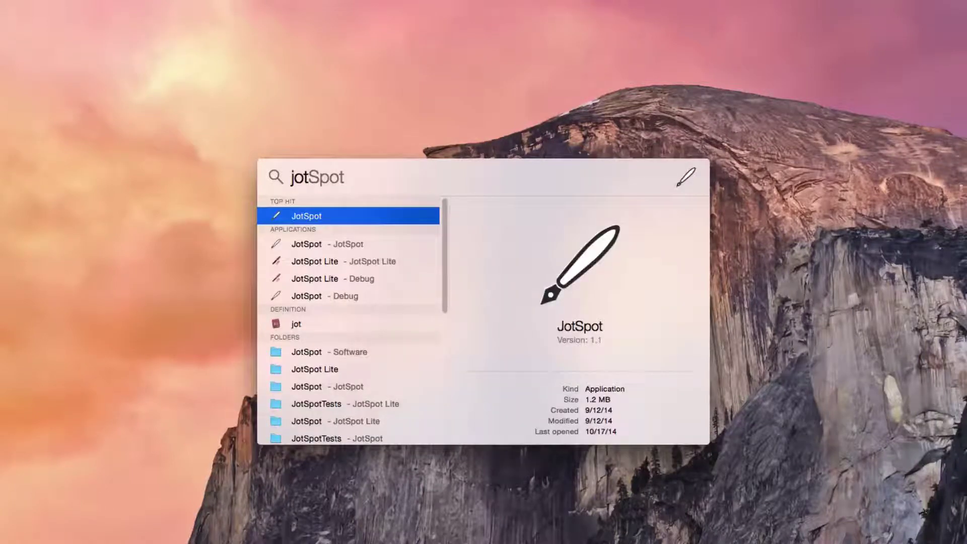
key("BackSpace")
key("super+a")
key("BackSpace")
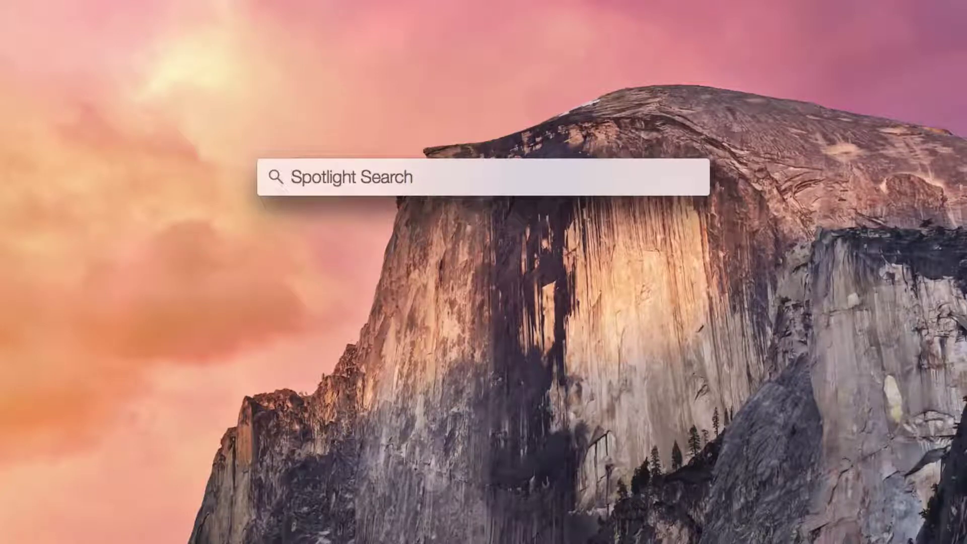
Calculate 9-2 in Spotlight, then search 'empire state building' for its Wikipedia summary
type("9-2")
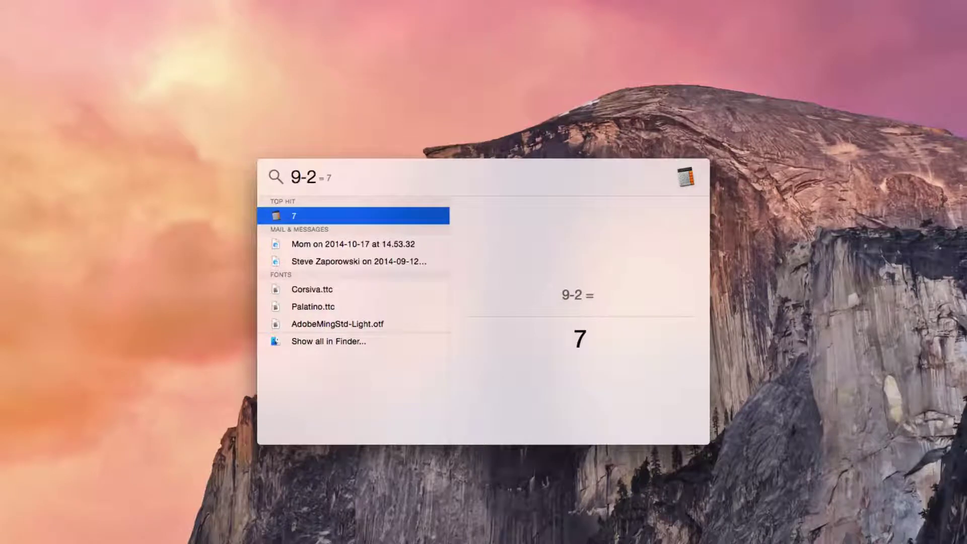
key("BackSpace")
key("BackSpace")
key("BackSpace")
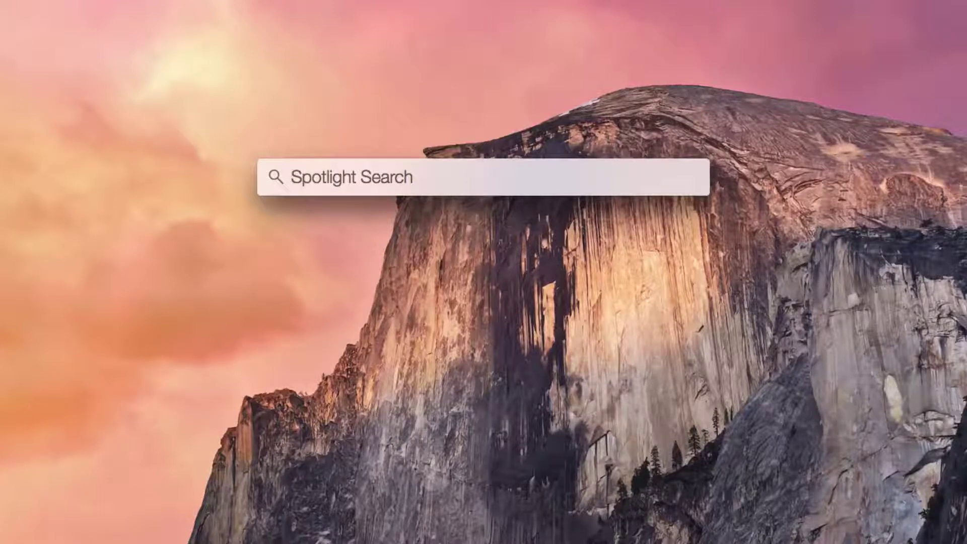
type("empire state building")
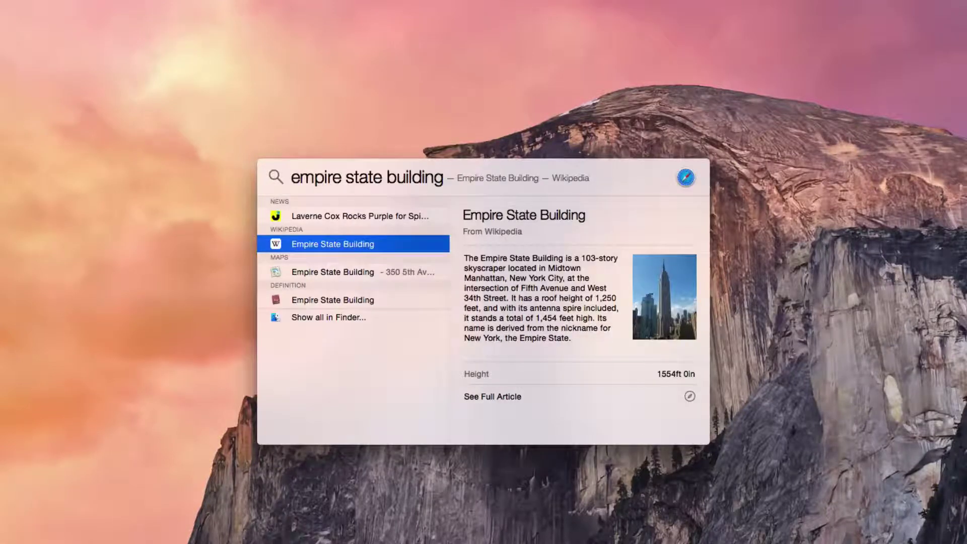